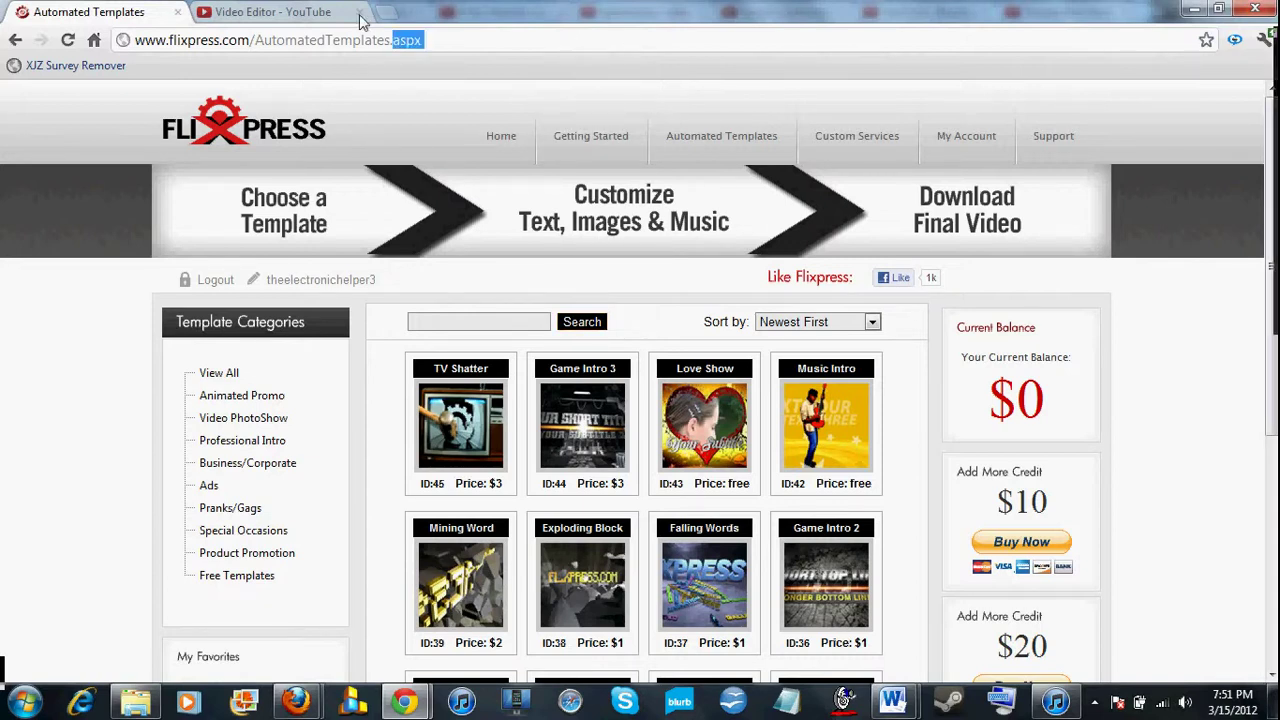
Reload the Flixpress Automated Templates gallery
left_click_drag(390, 42, 178, 42)
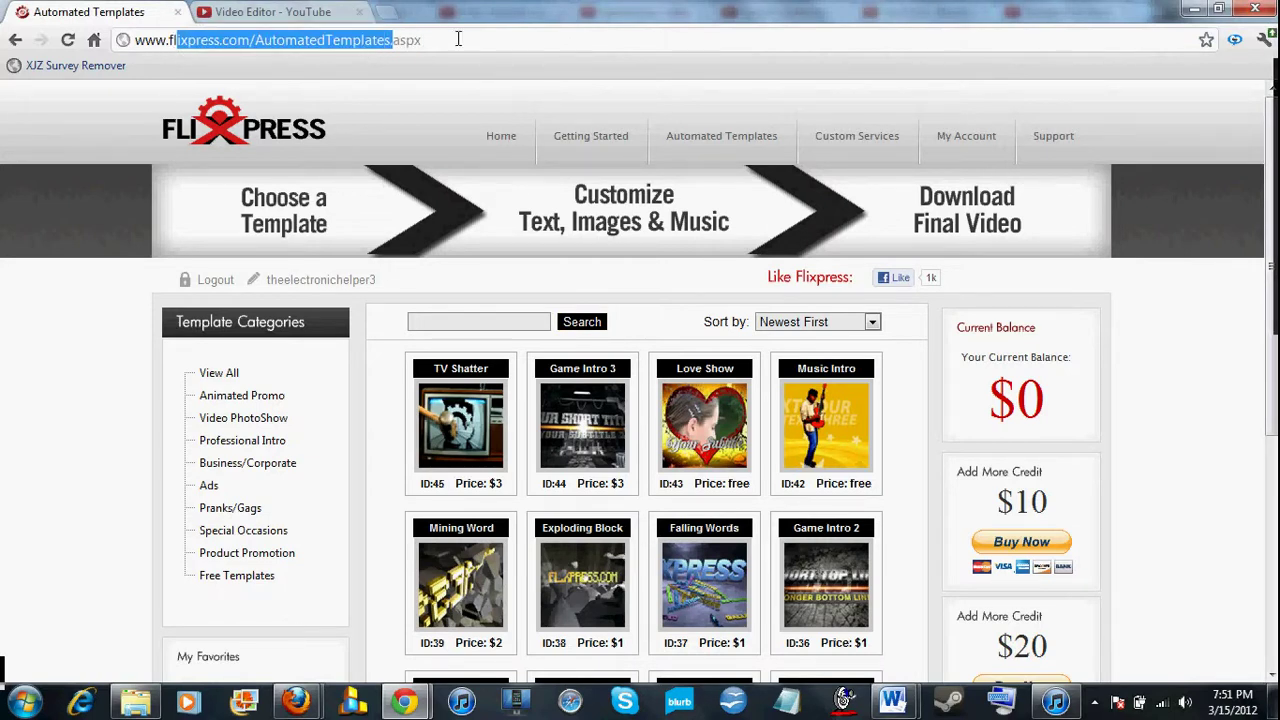
left_click_drag(458, 40, 120, 48)
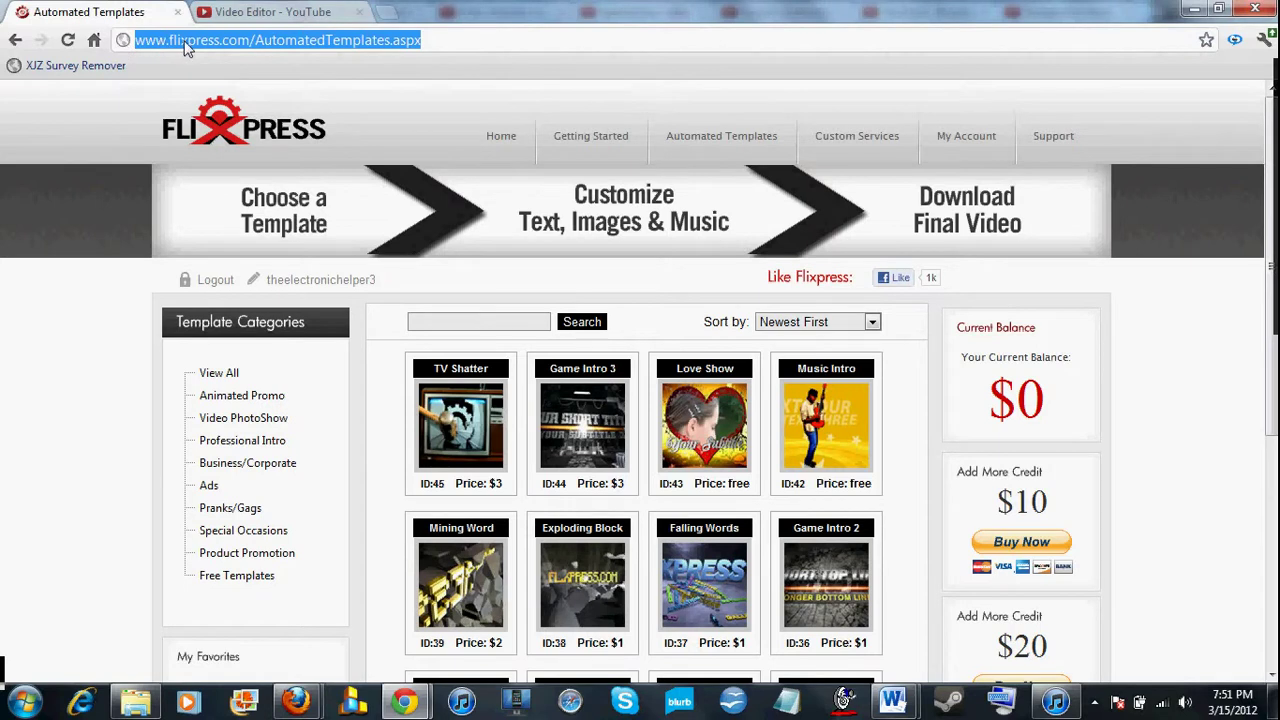
left_click(470, 31)
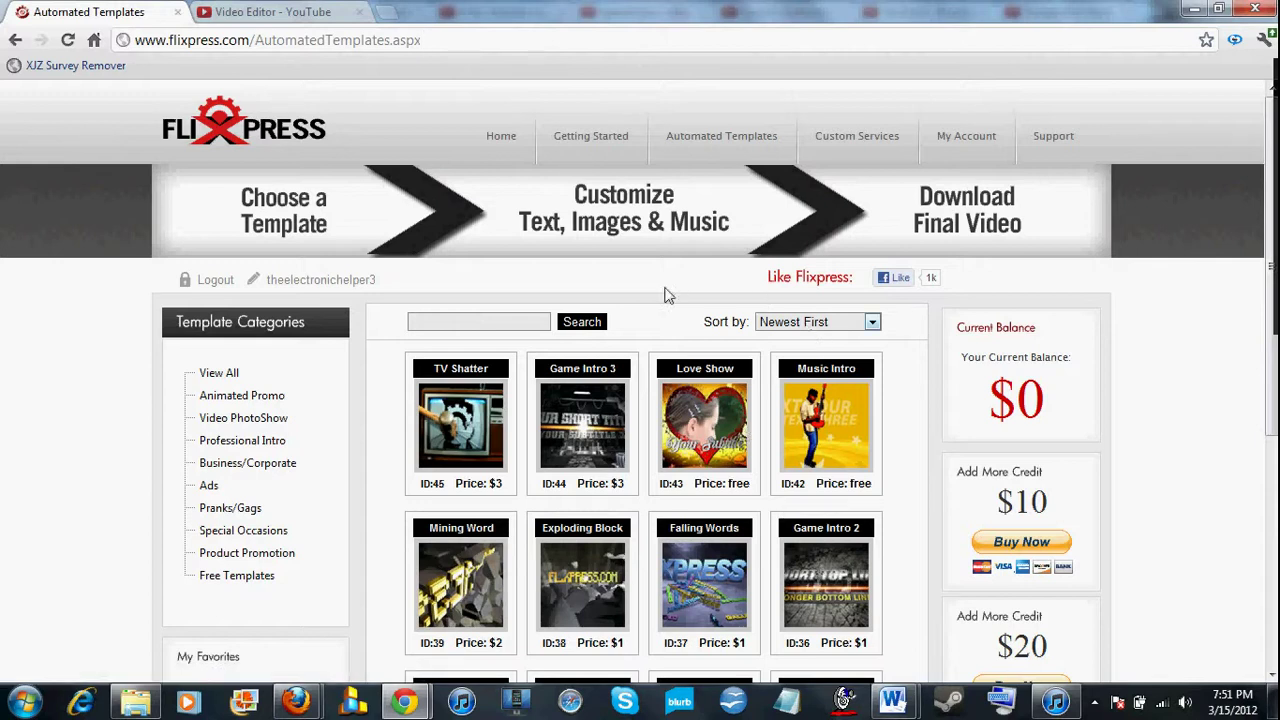
left_click(712, 138)
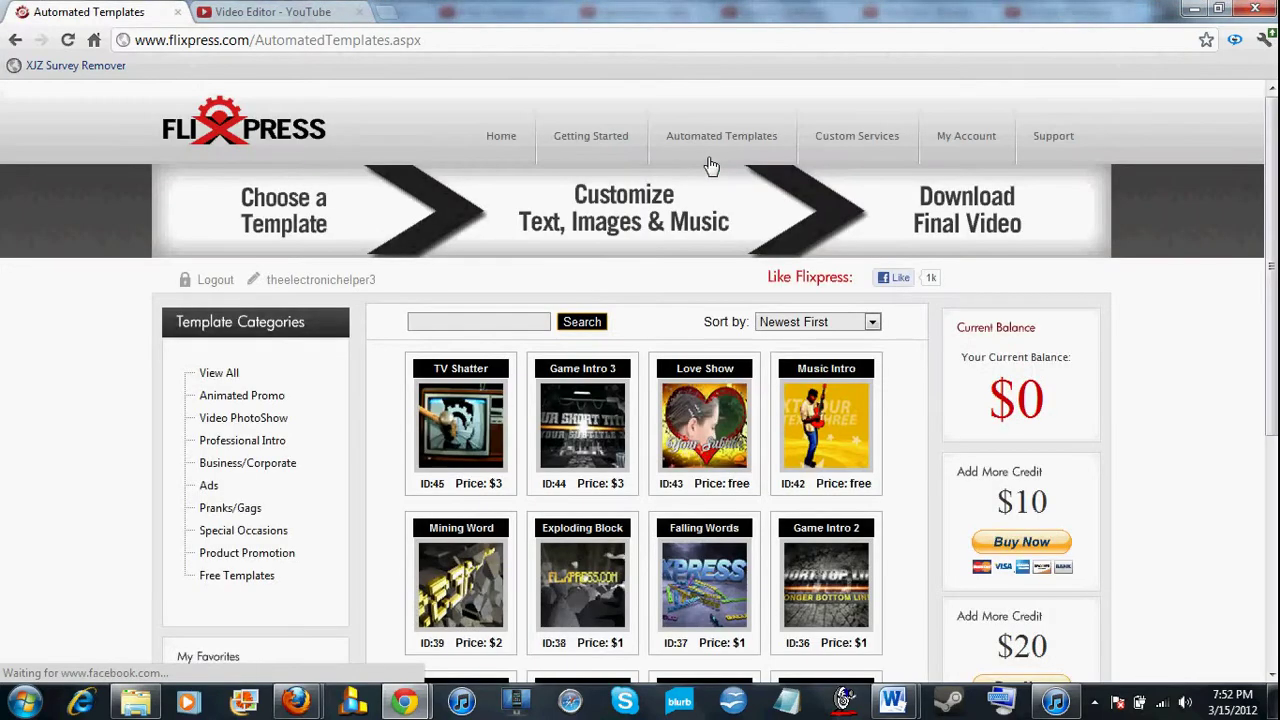
Sort templates by Lowest Price First and preview the free Show Open 2 template
left_click(848, 324)
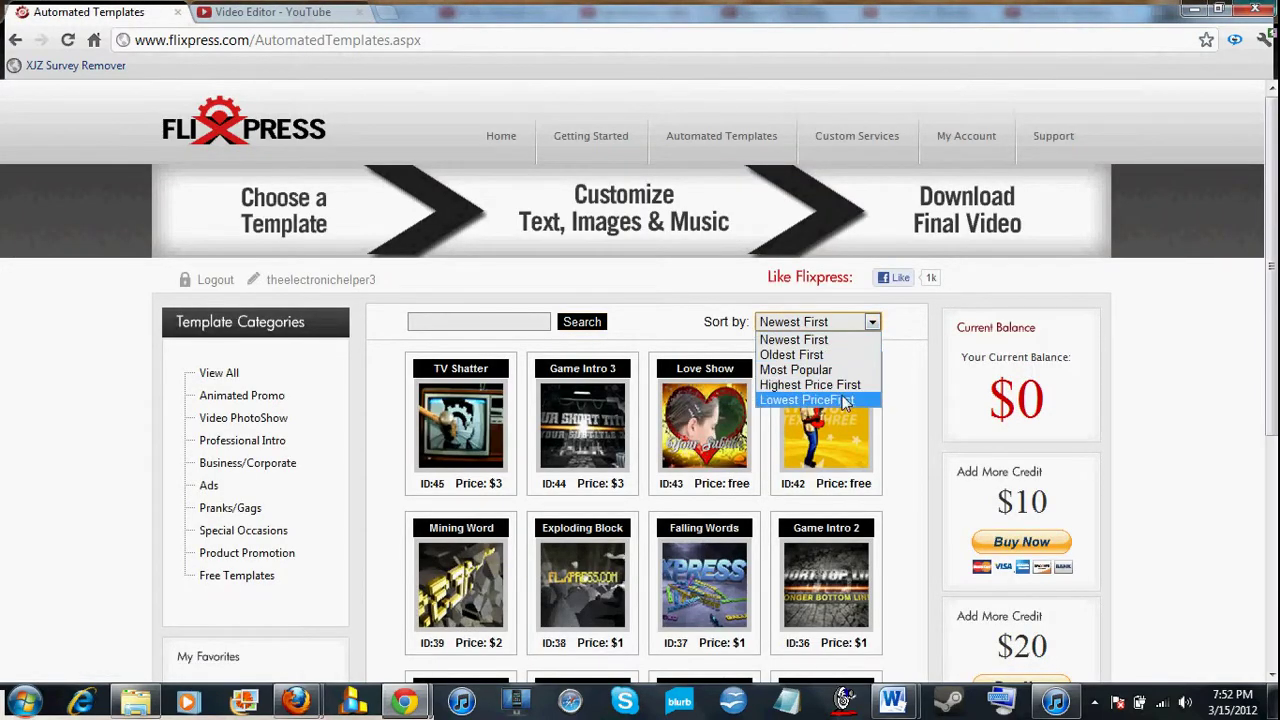
left_click(845, 401)
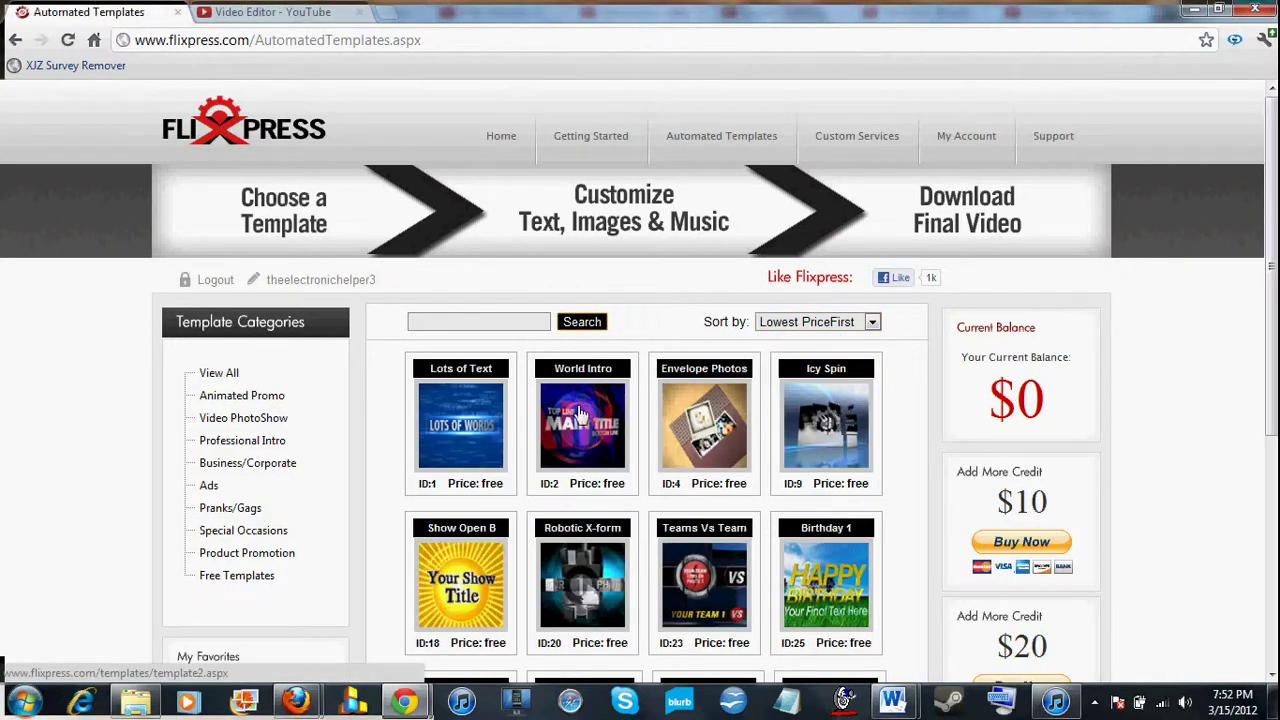
left_click(444, 600)
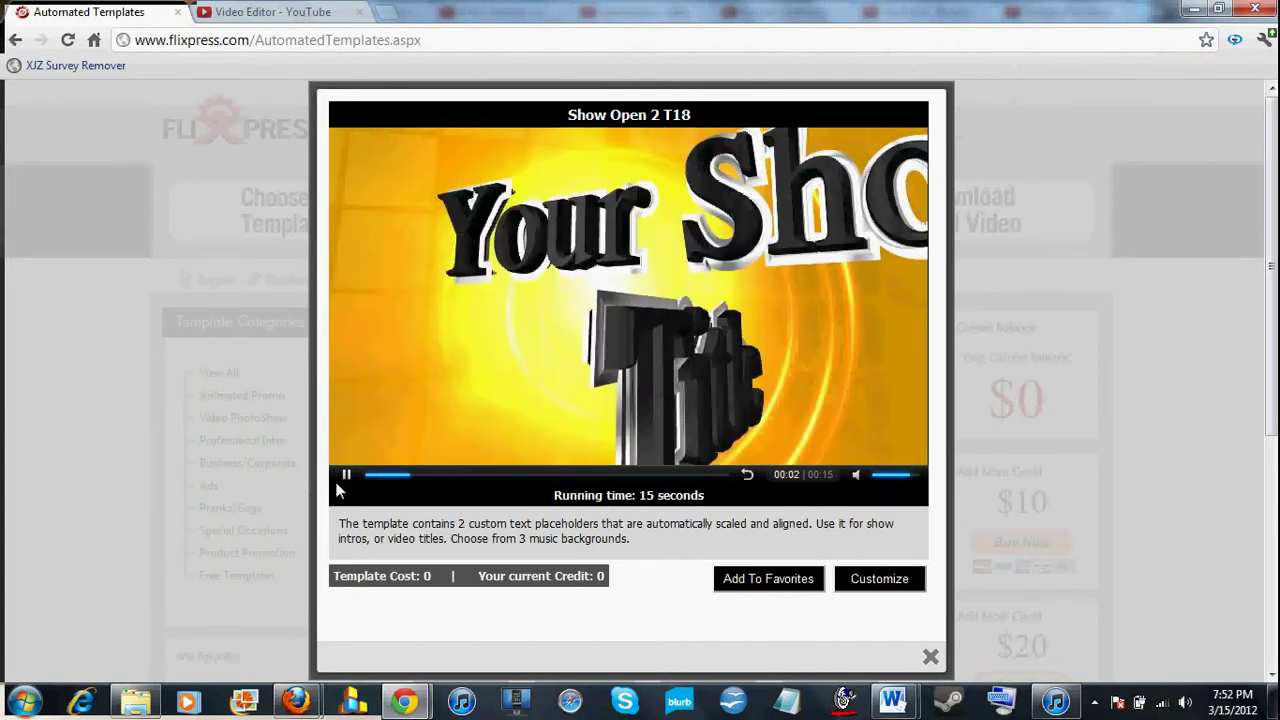
Pause the Show Open 2 preview, agree to the terms and open its customization form
left_click(346, 475)
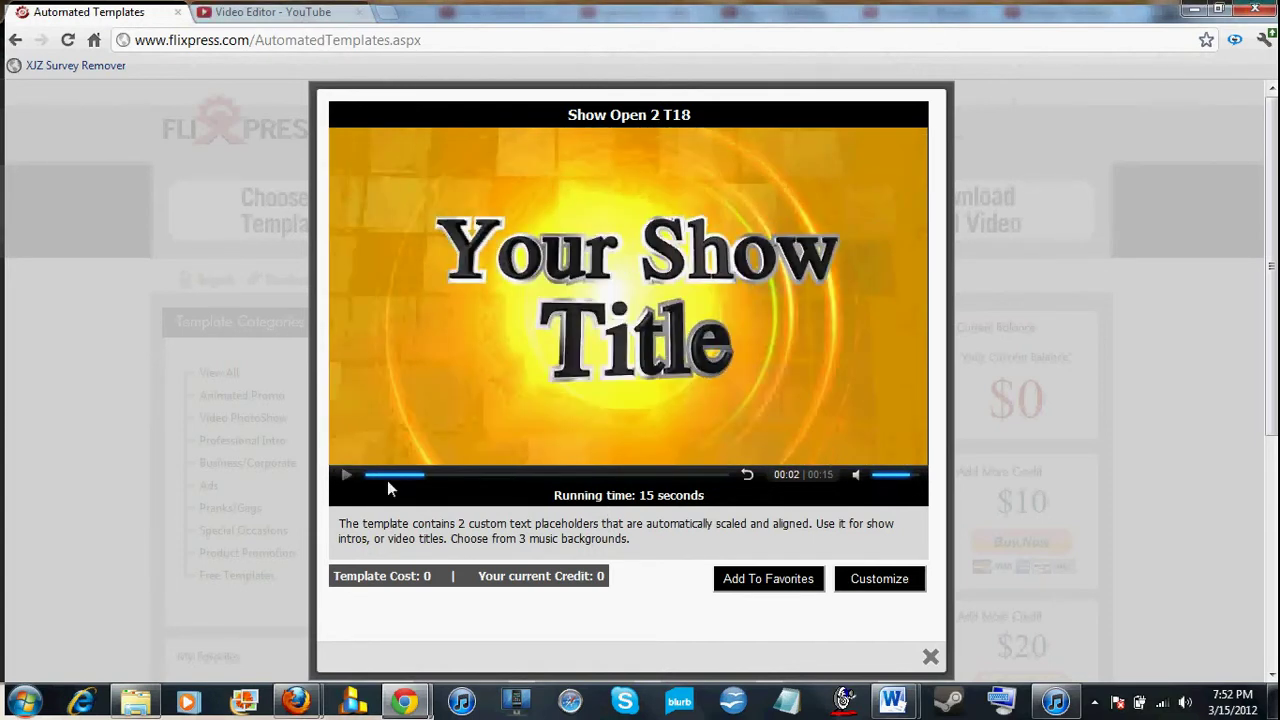
left_click(870, 580)
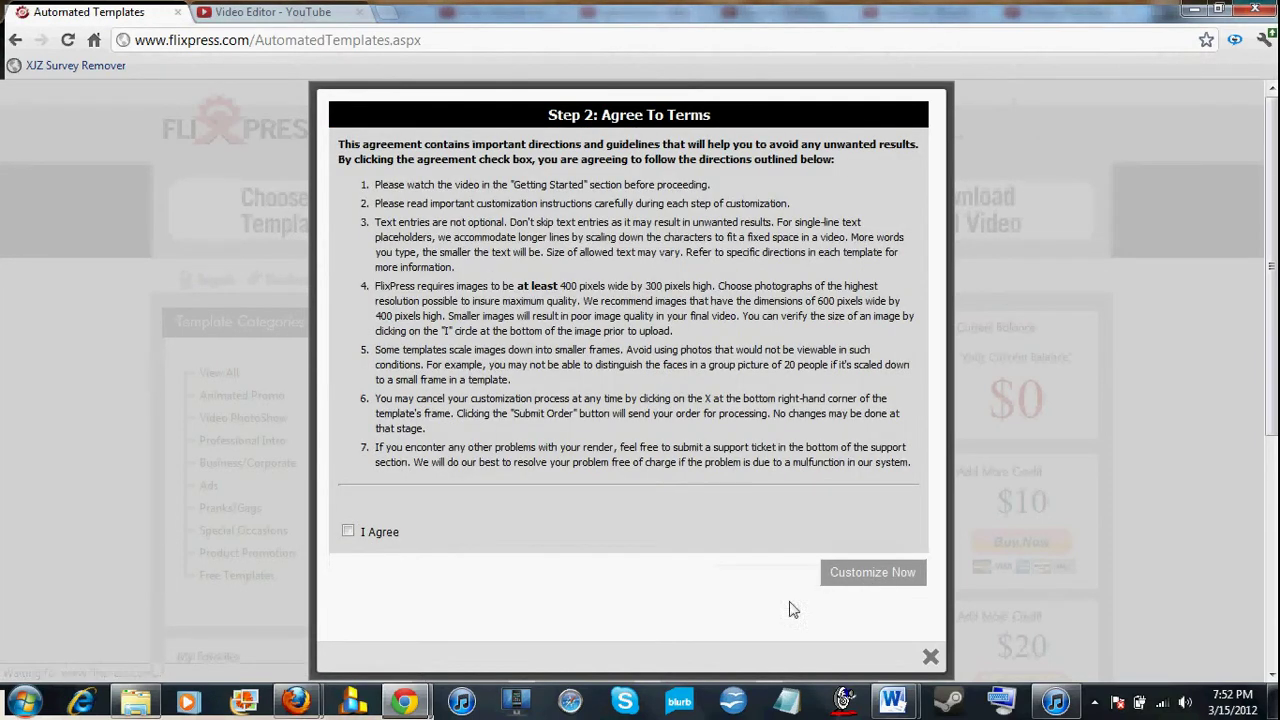
left_click(347, 531)
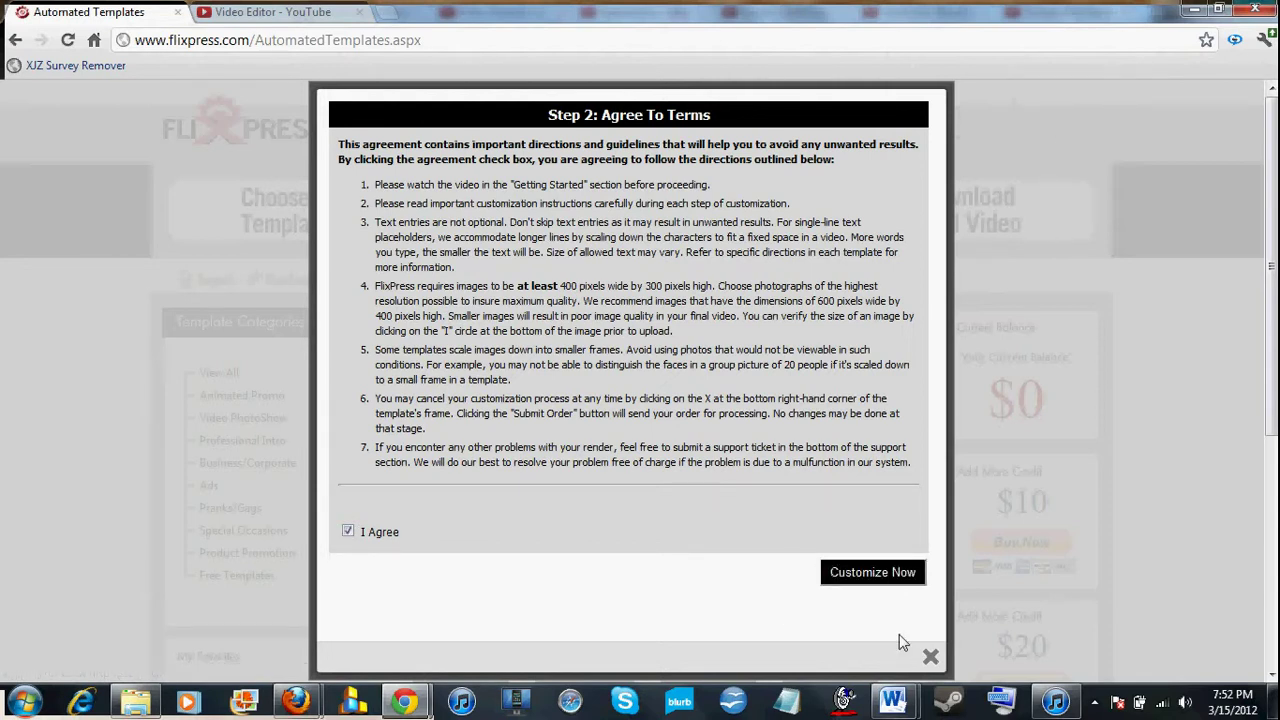
left_click(885, 574)
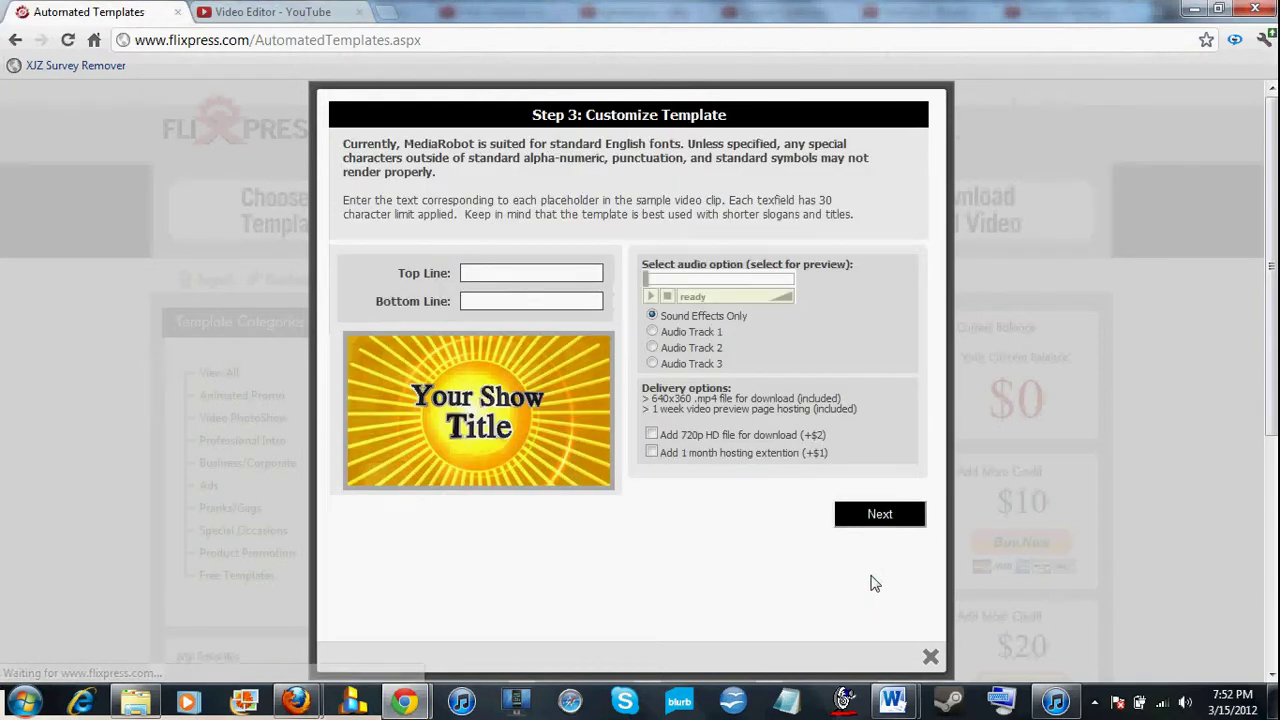
Enter 'How To Change' as the top line and 'Intros For YouTube' as the bottom line
left_click(588, 268)
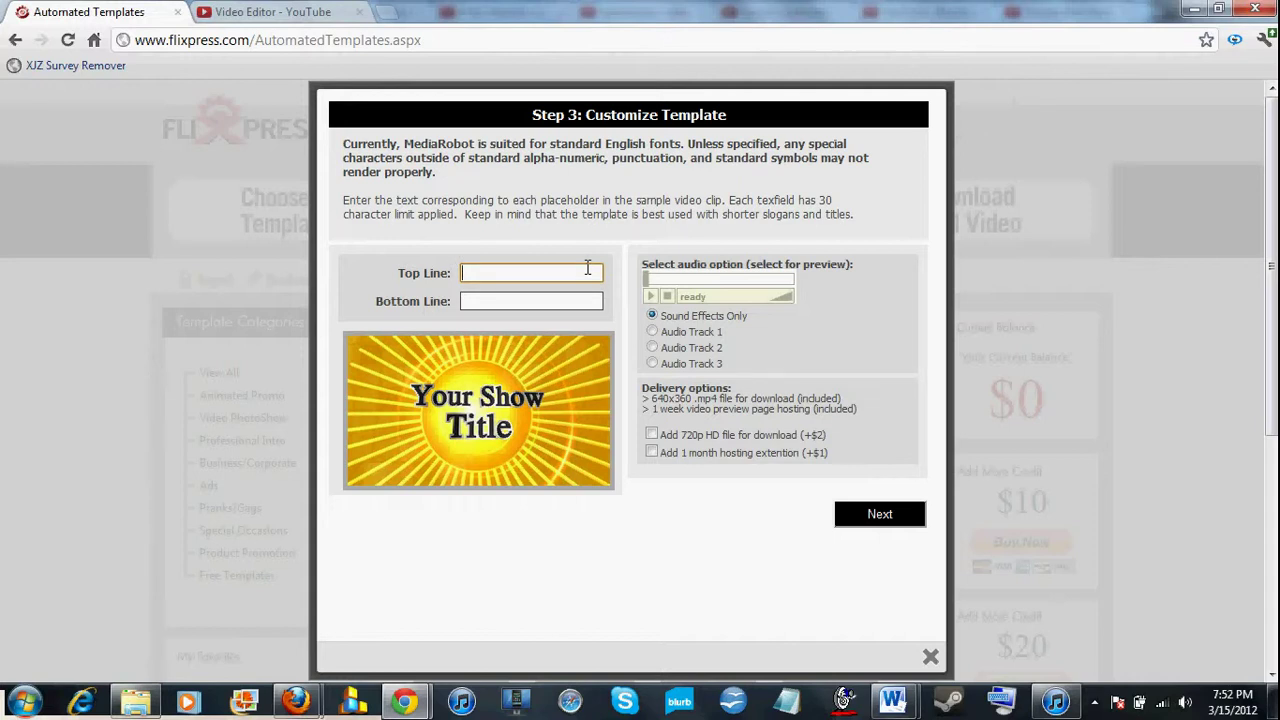
type("How To Ch")
type("an")
type("ge")
key("Tab")
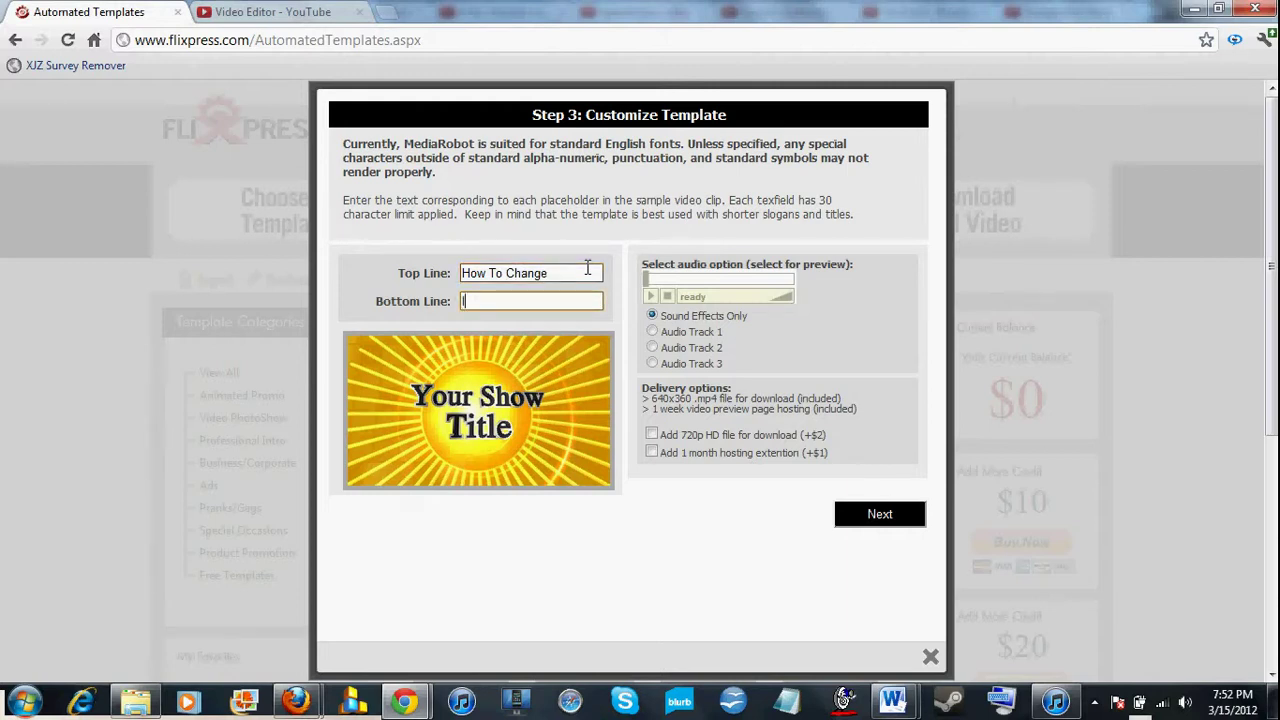
type("Intros ")
type("For ")
type("YouTub")
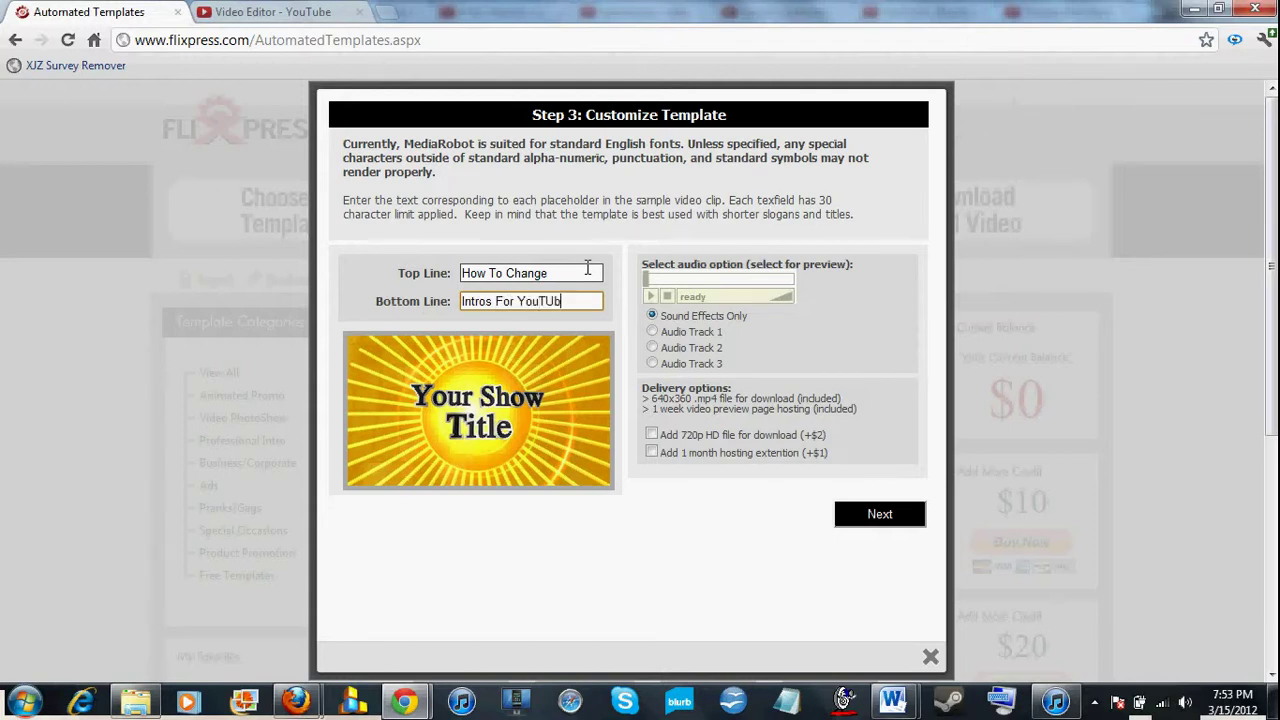
key("BackSpace")
key("BackSpace")
type("ube")
Review and submit the free intro order, then dismiss the thank-you dialog
left_click(877, 516)
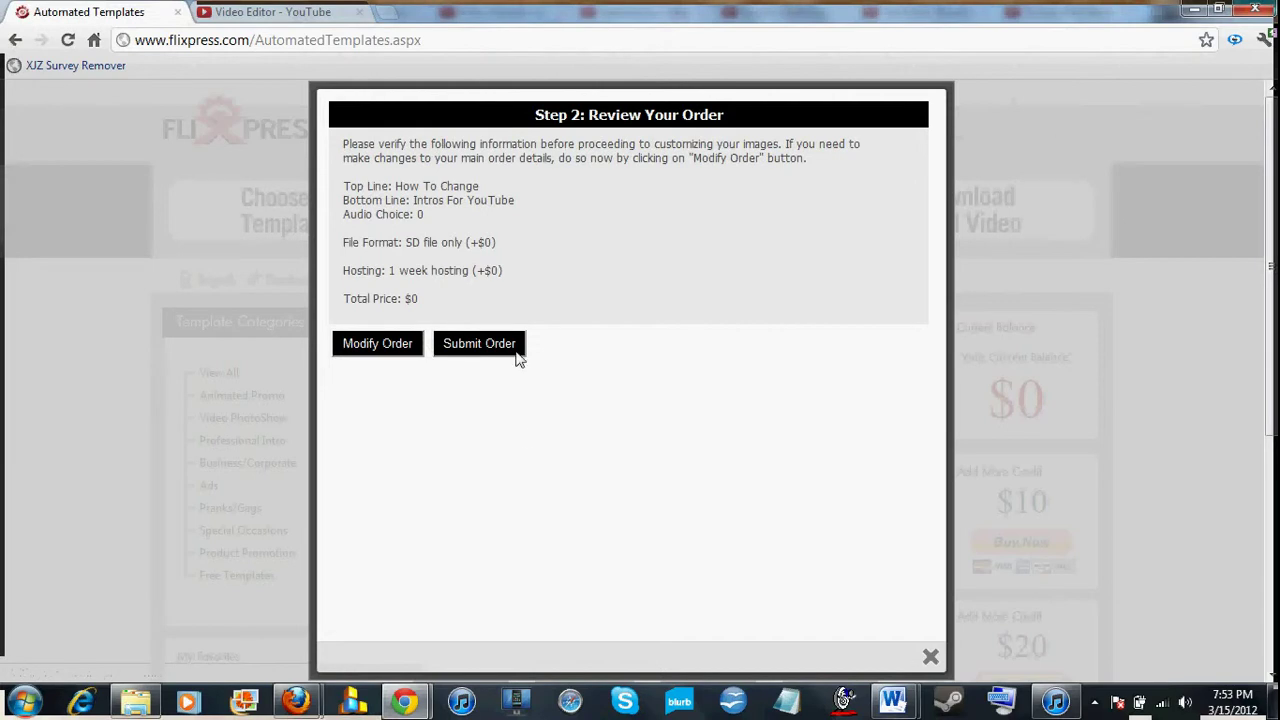
left_click(508, 335)
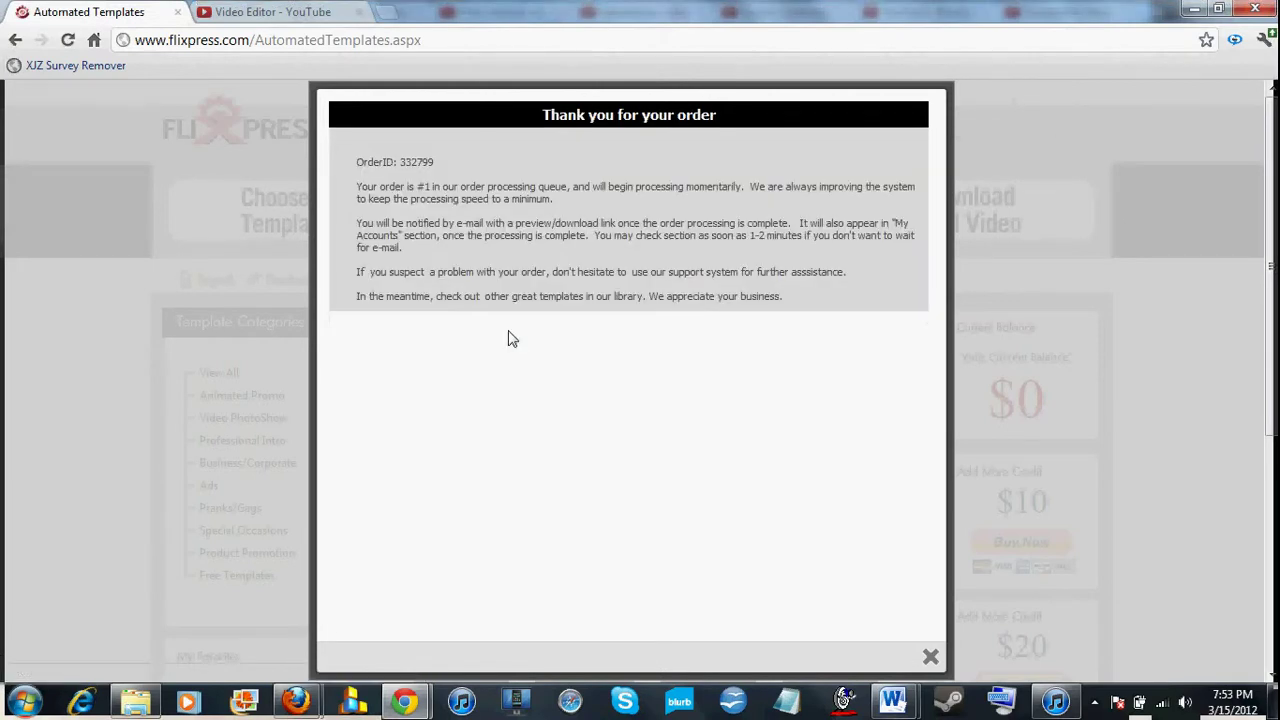
left_click(922, 658)
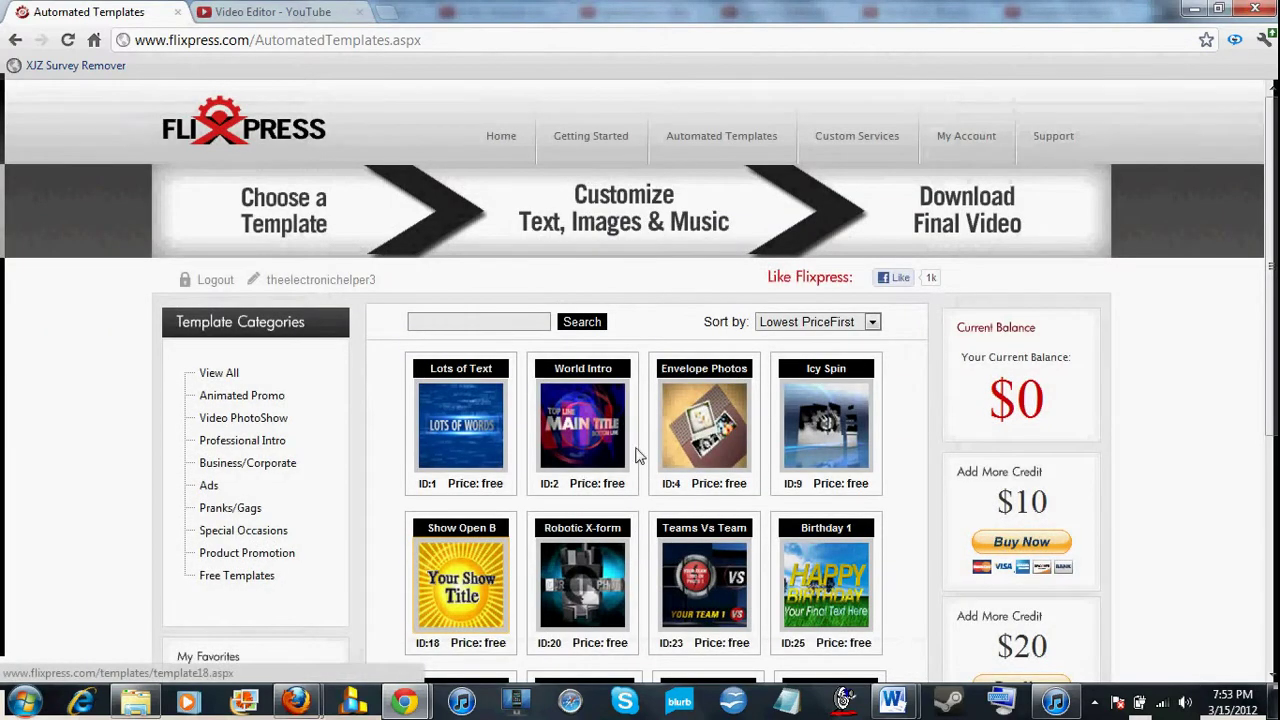
left_click(341, 286)
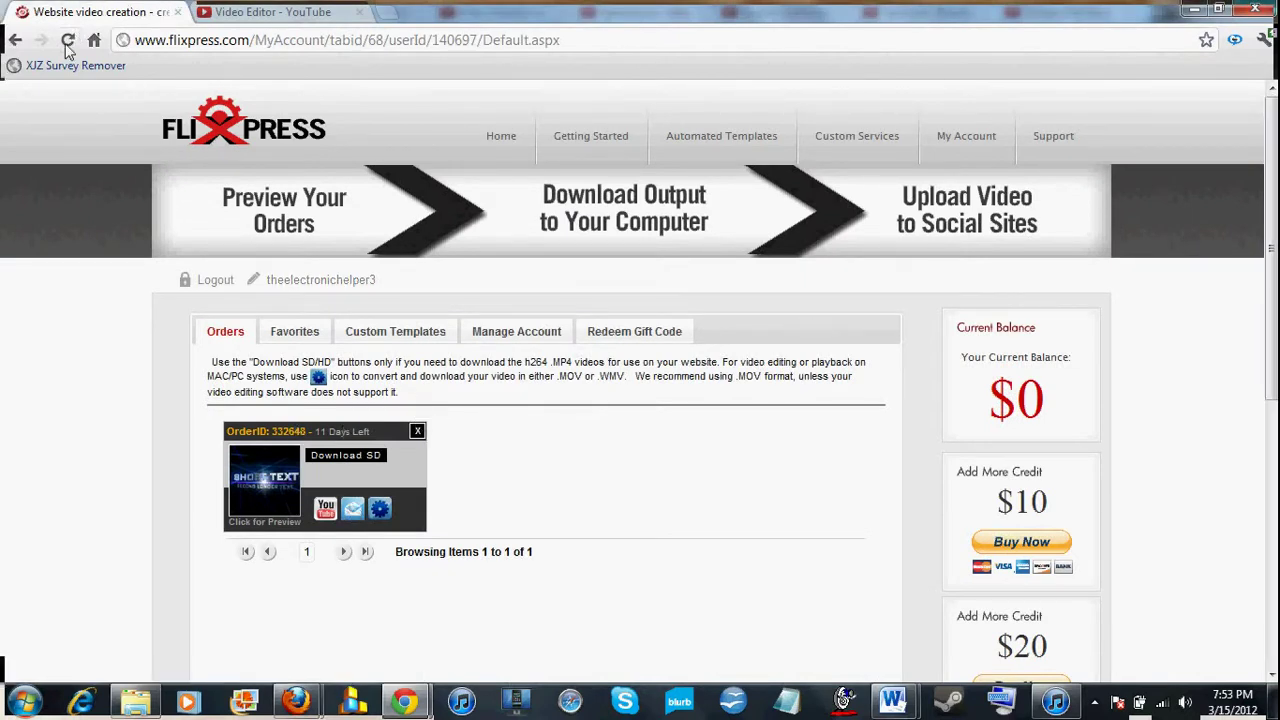
key("F5")
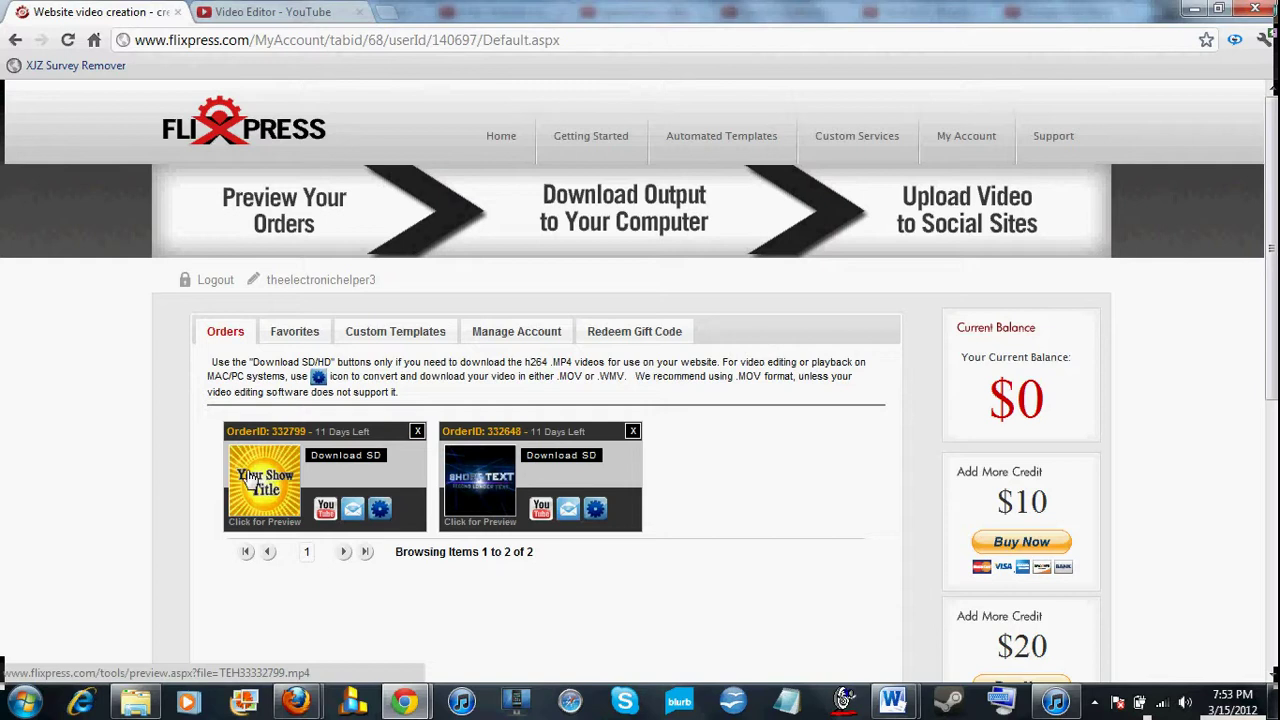
left_click(250, 478)
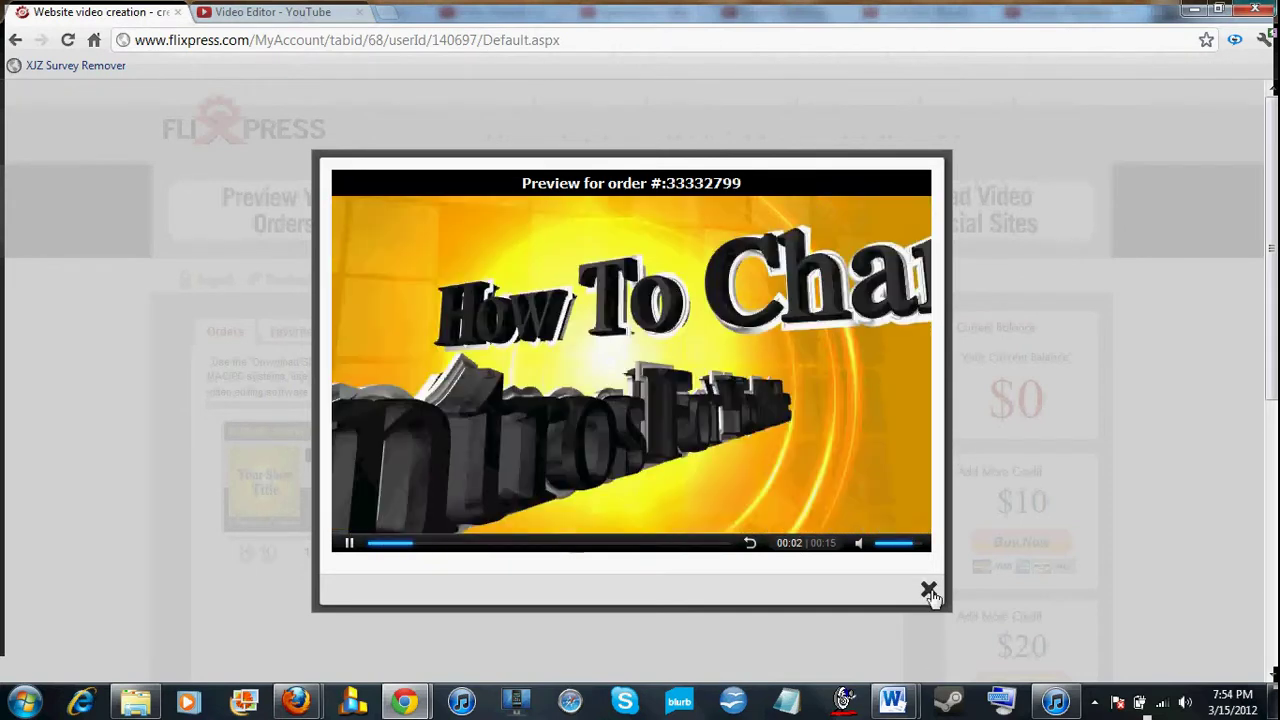
Close the intro preview, open the order's YouTube Upload form, then cancel it
left_click(928, 589)
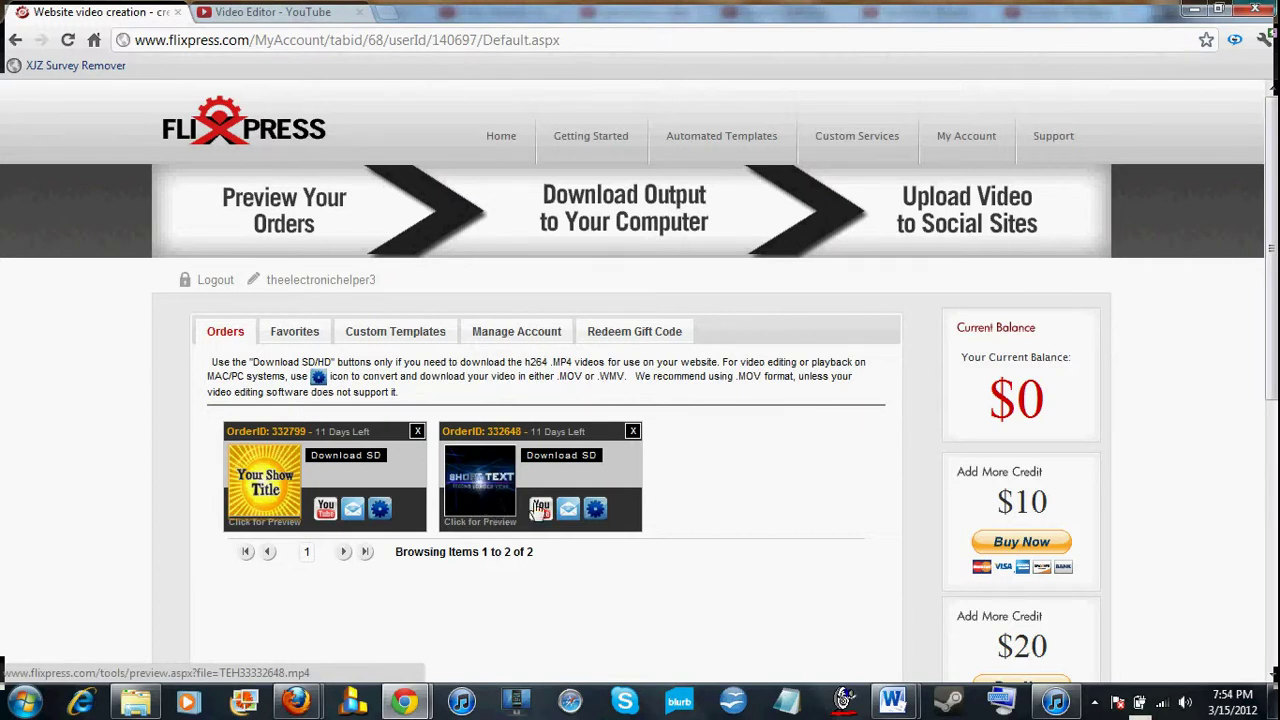
left_click(537, 511)
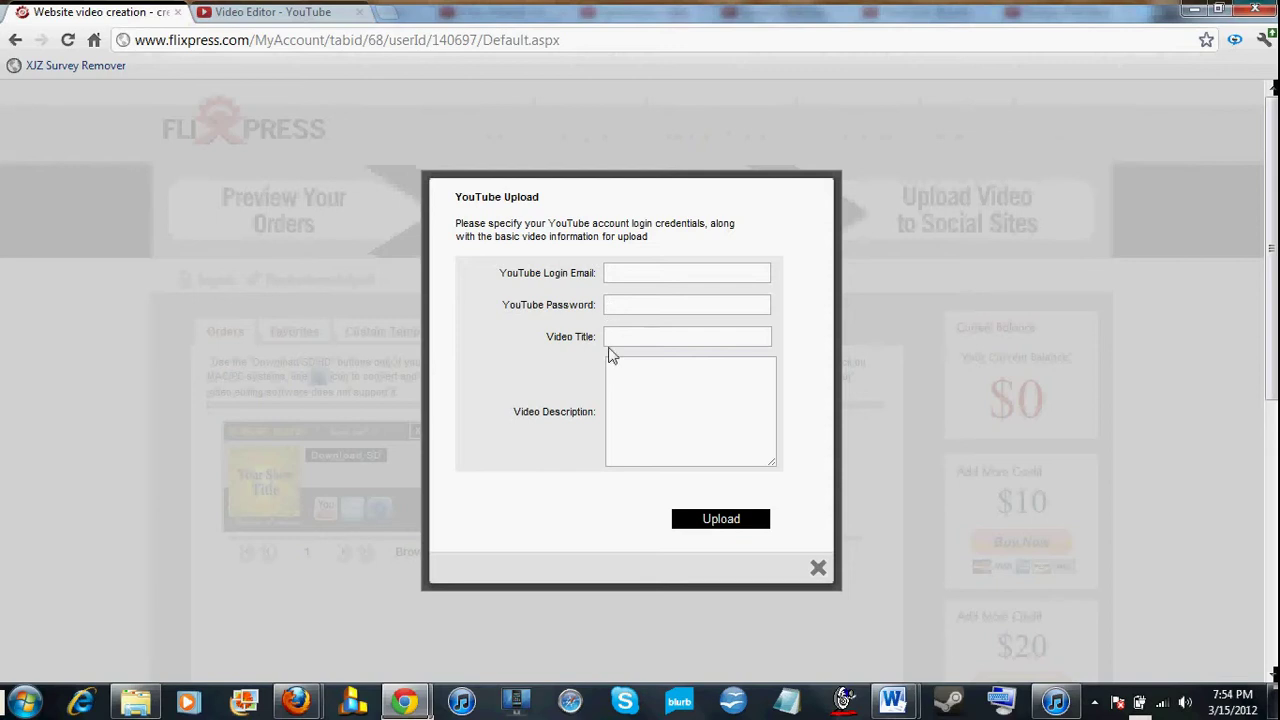
left_click(817, 570)
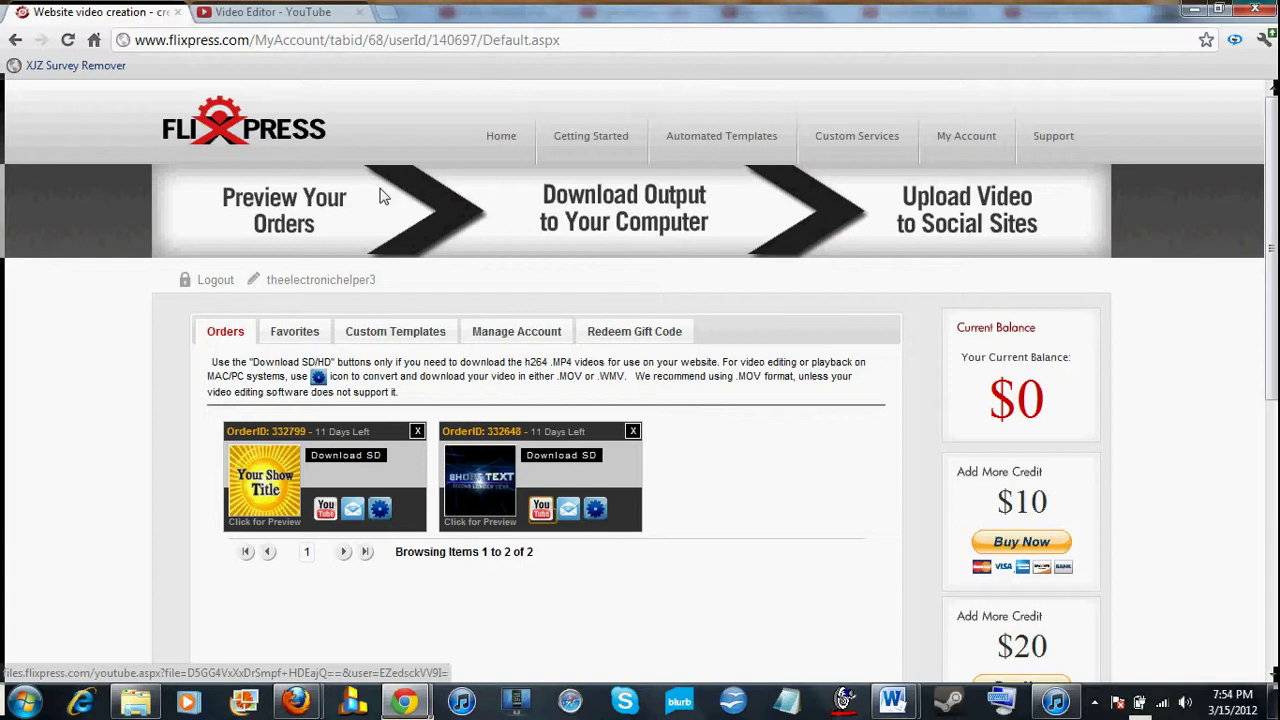
Switch to the Video Editor - YouTube browser tab
left_click(306, 17)
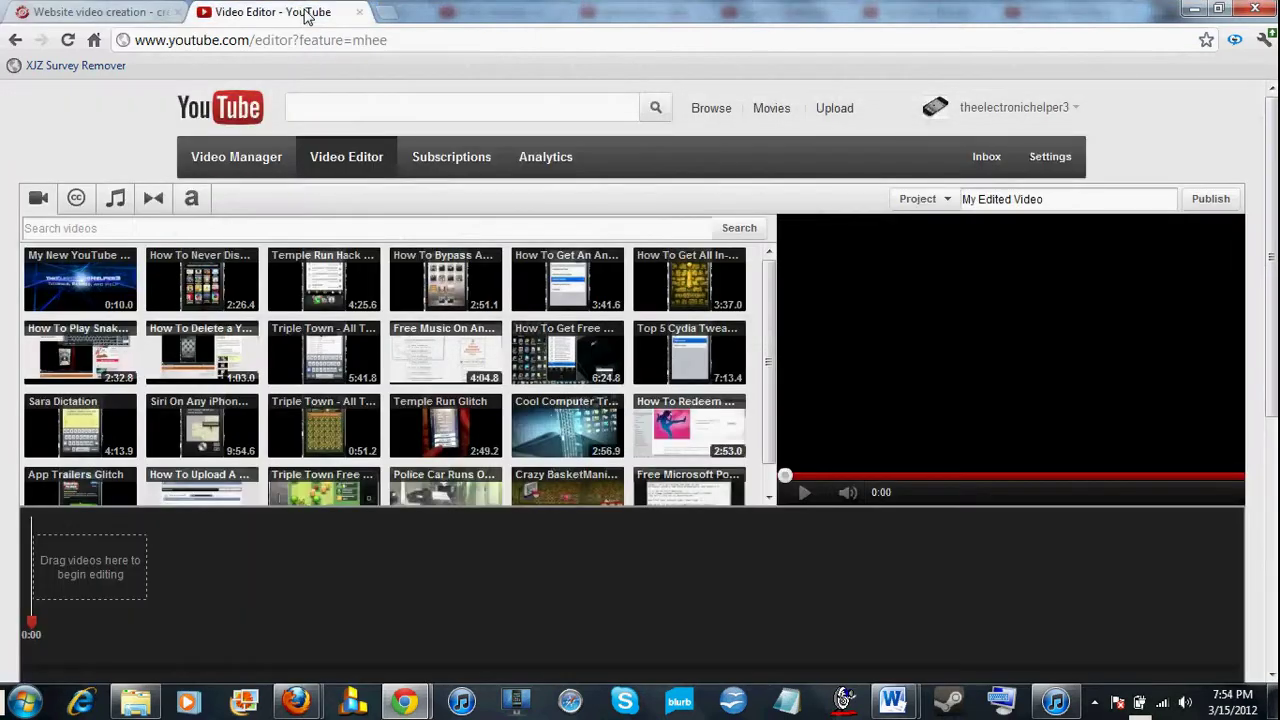